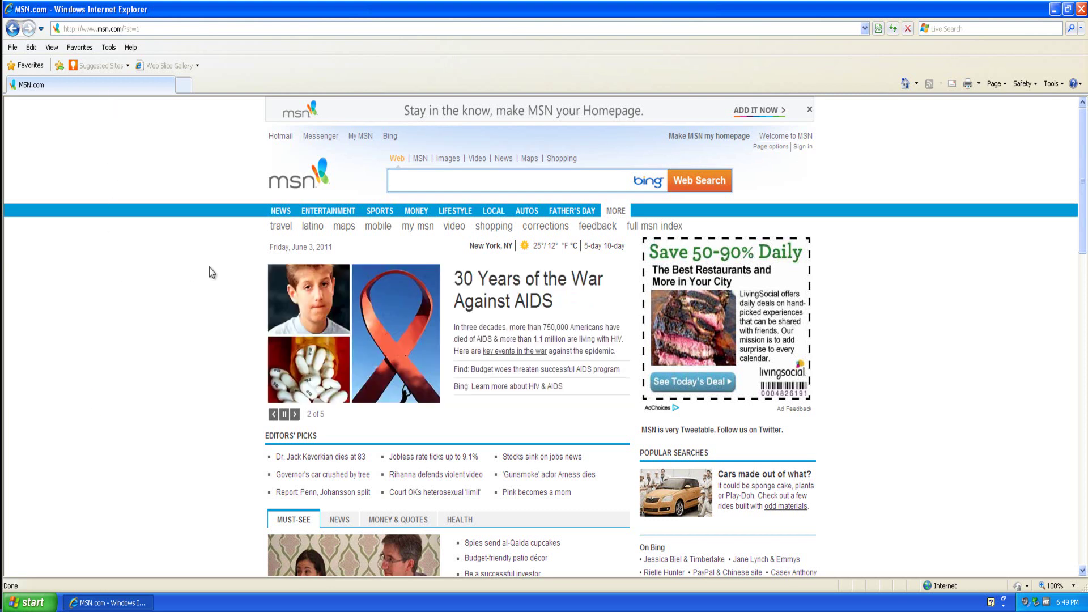
# Step: Select the MSN address in Internet Explorer's address bar so it can be replaced
pyautogui.click(172, 33)
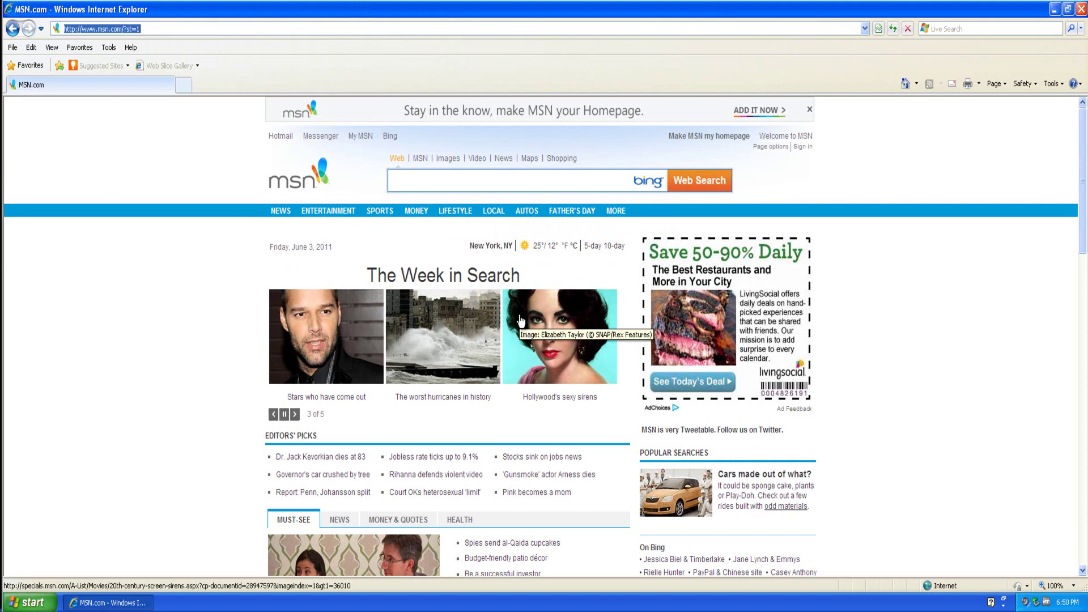
# Step: Go to google.co.uk and search for 'firefox'
pyautogui.write('google.co.uk')
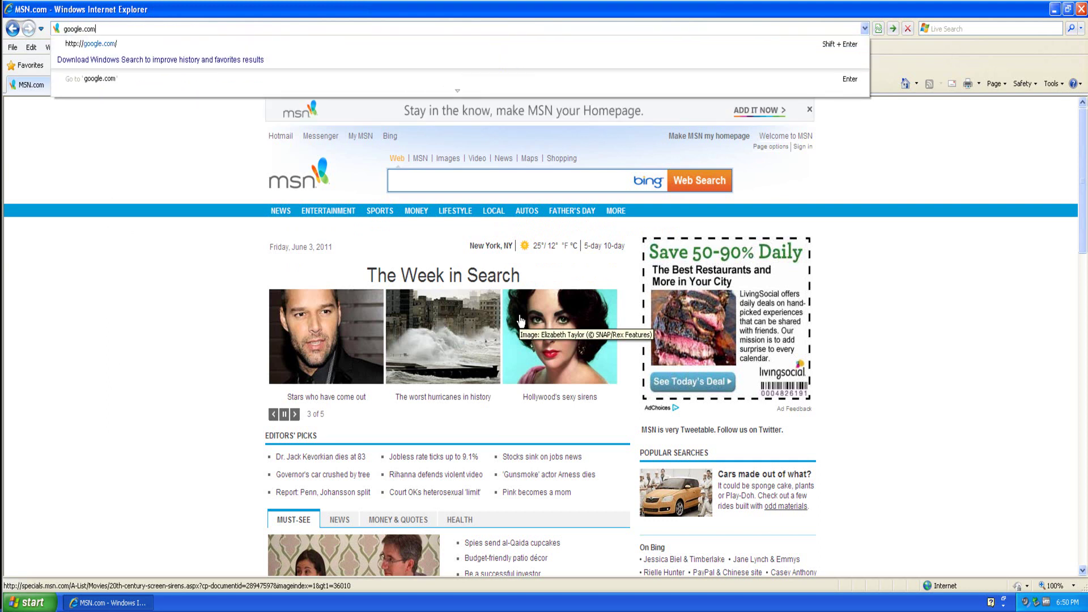
pyautogui.press('Return')
pyautogui.write('firefox')
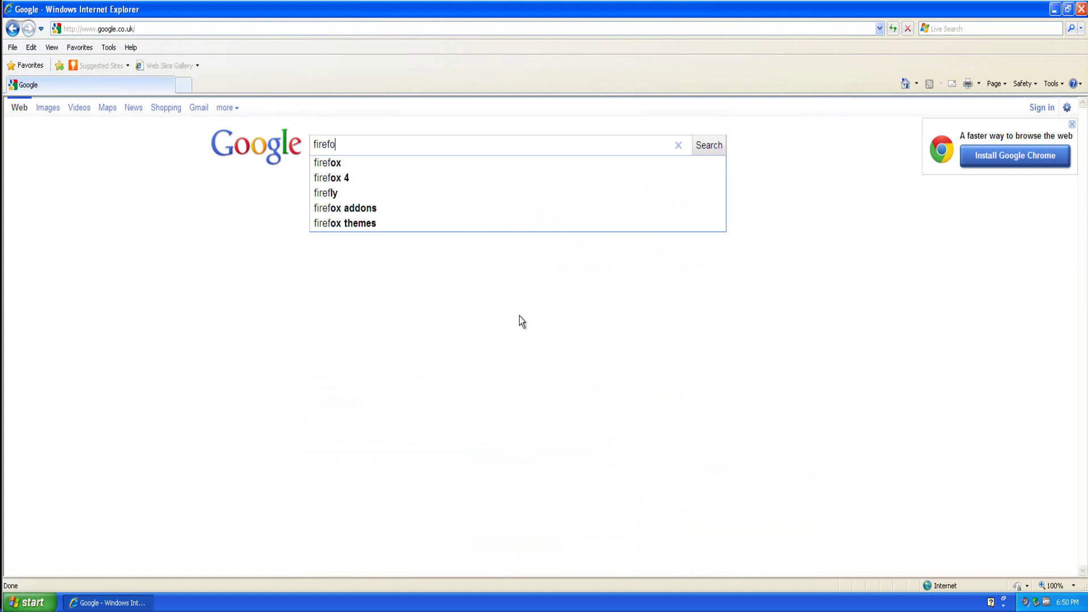
pyautogui.press('Return')
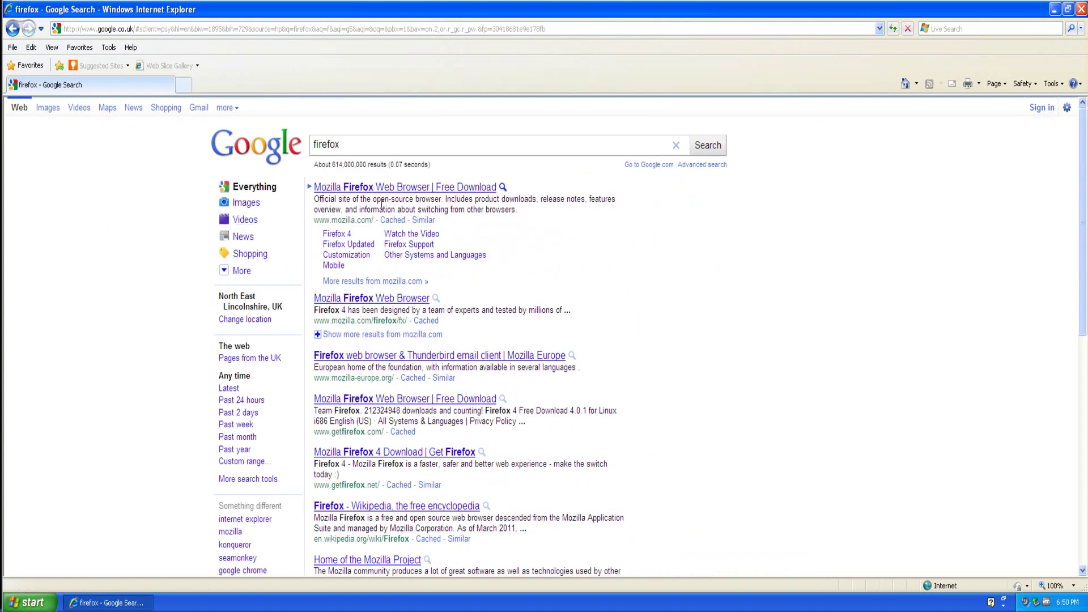
# Step: Open Mozilla's download page and download the Firefox 4 installer
pyautogui.click(377, 186)
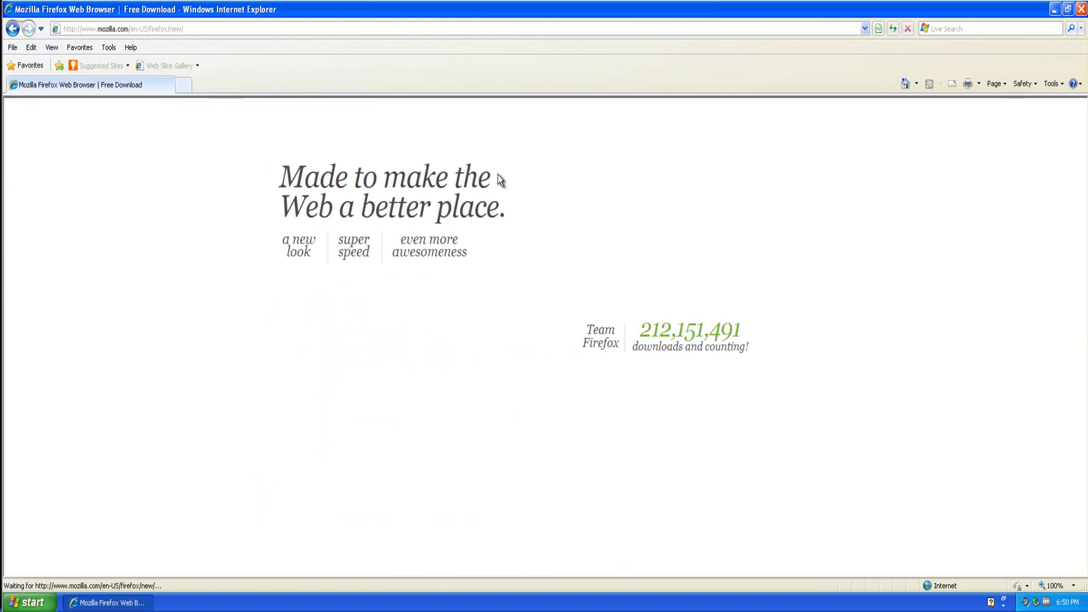
pyautogui.click(441, 347)
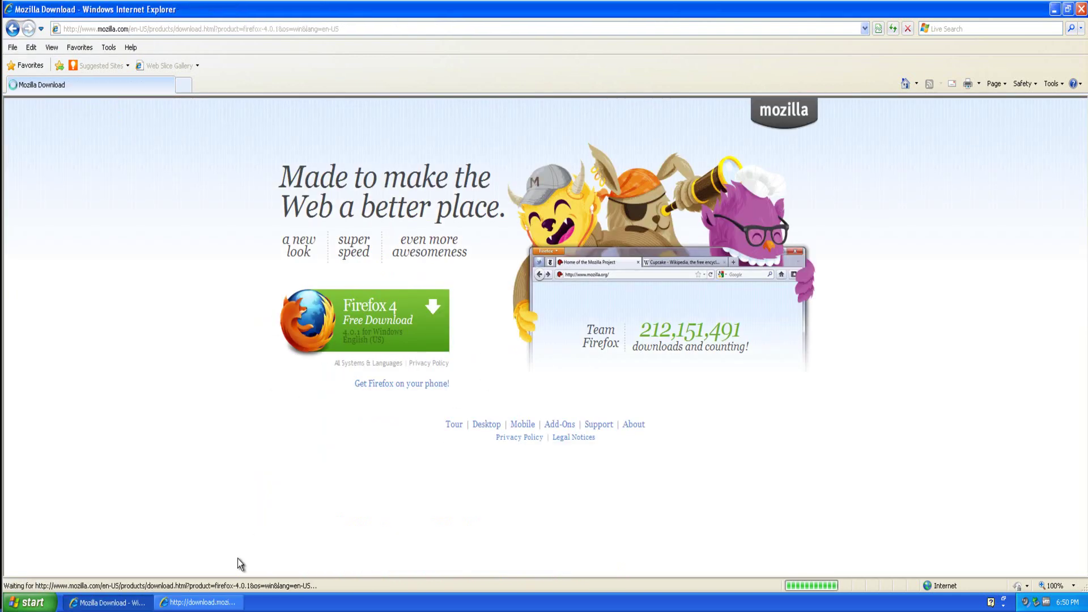
pyautogui.click(517, 316)
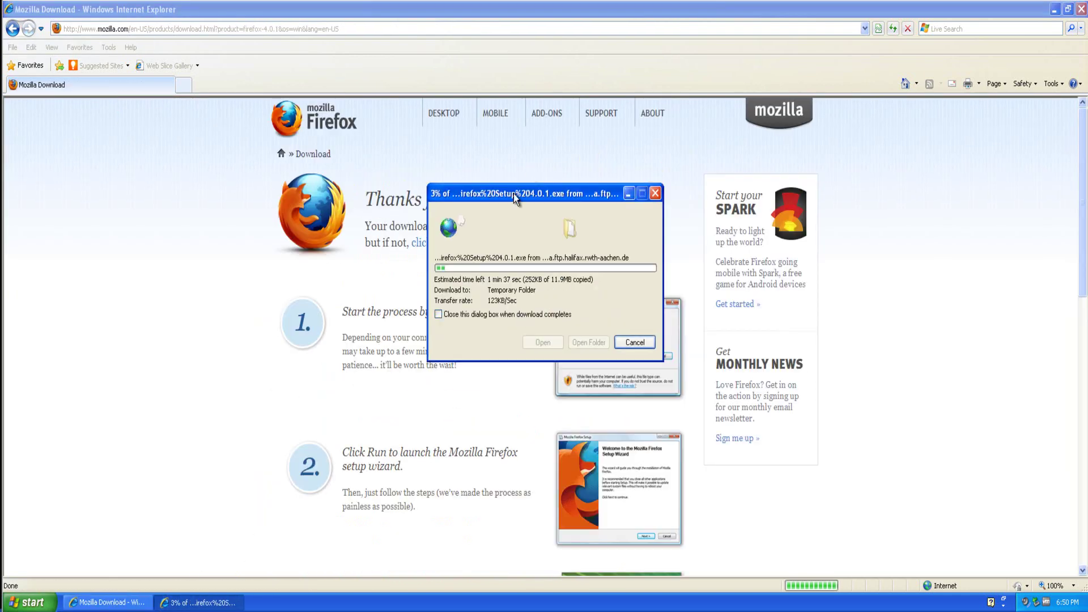
pyautogui.moveTo(516, 195); pyautogui.dragTo(152, 211)
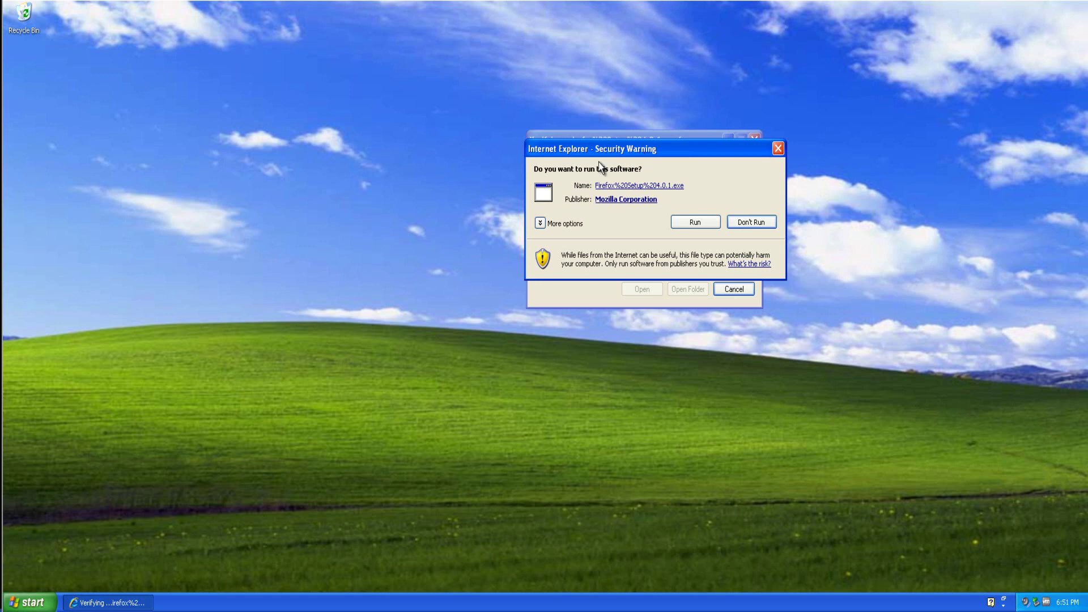
# Step: Allow the downloaded Firefox installer to run past the security warning
pyautogui.moveTo(605, 149); pyautogui.dragTo(361, 131)
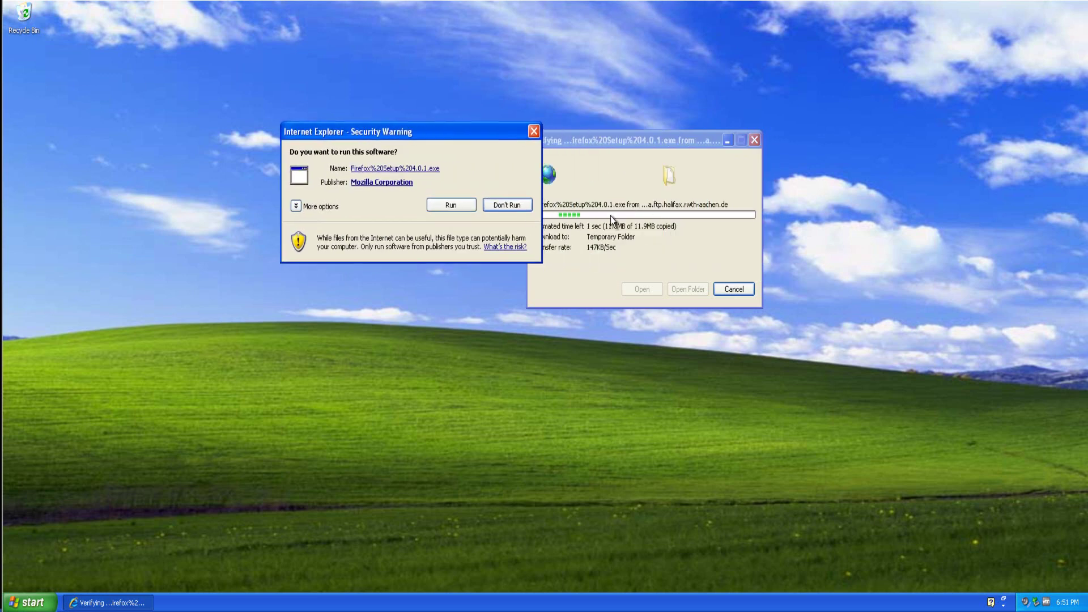
pyautogui.click(451, 205)
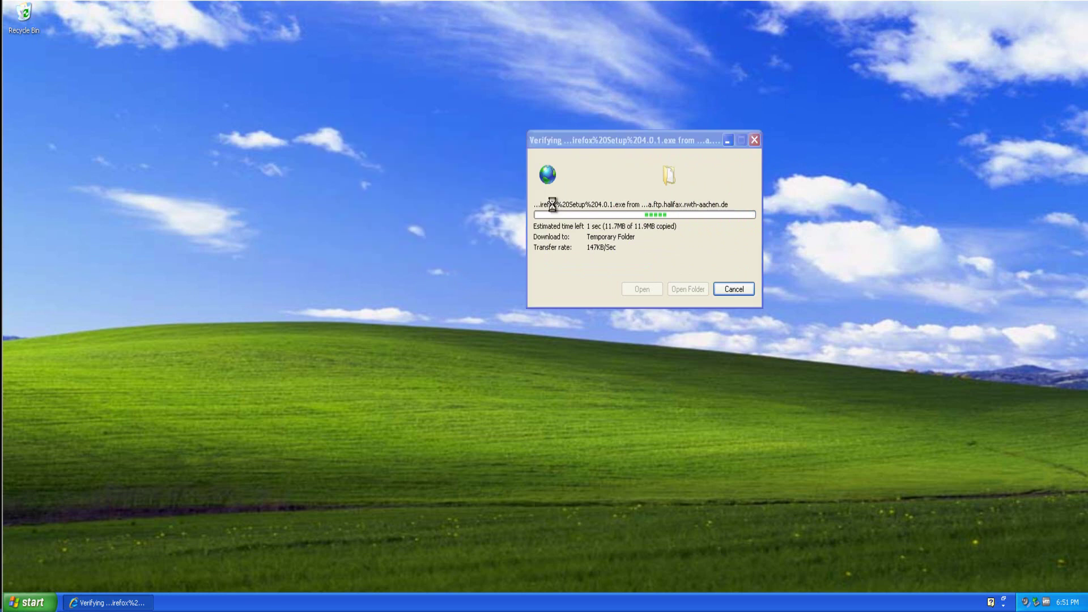
pyautogui.moveTo(507, 266); pyautogui.dragTo(563, 167)
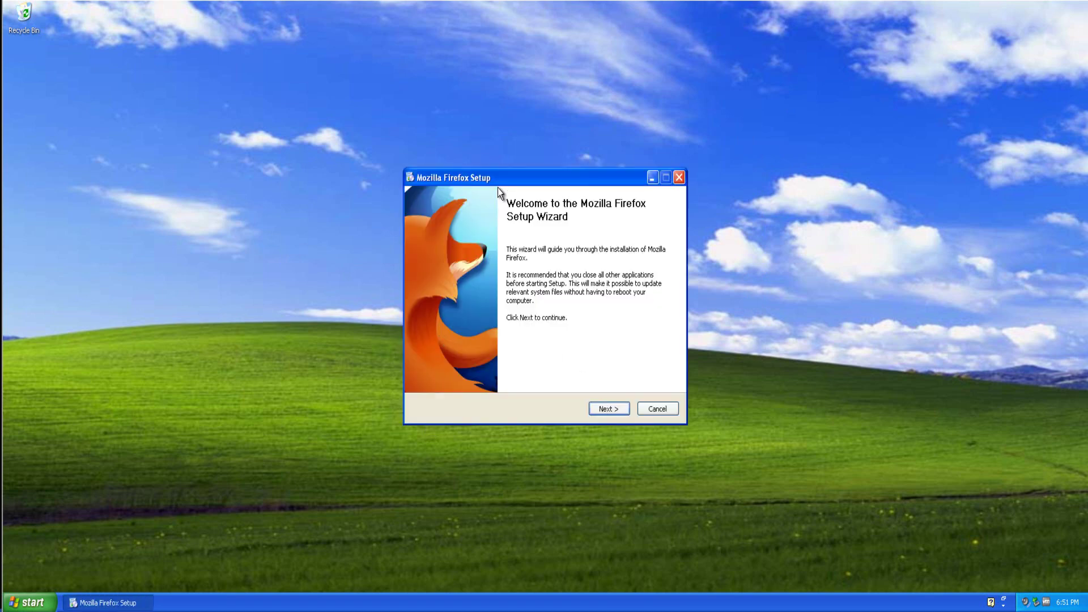
pyautogui.moveTo(498, 178); pyautogui.dragTo(497, 165)
# Step: Complete the setup wizard with the Standard setup type and launch Firefox
pyautogui.click(605, 394)
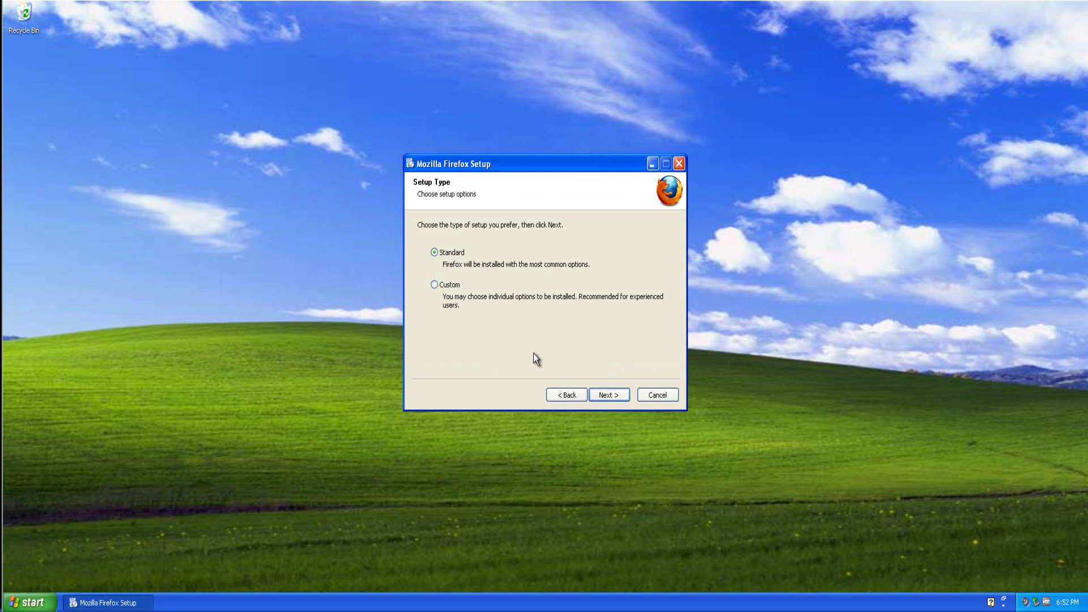
pyautogui.click(608, 395)
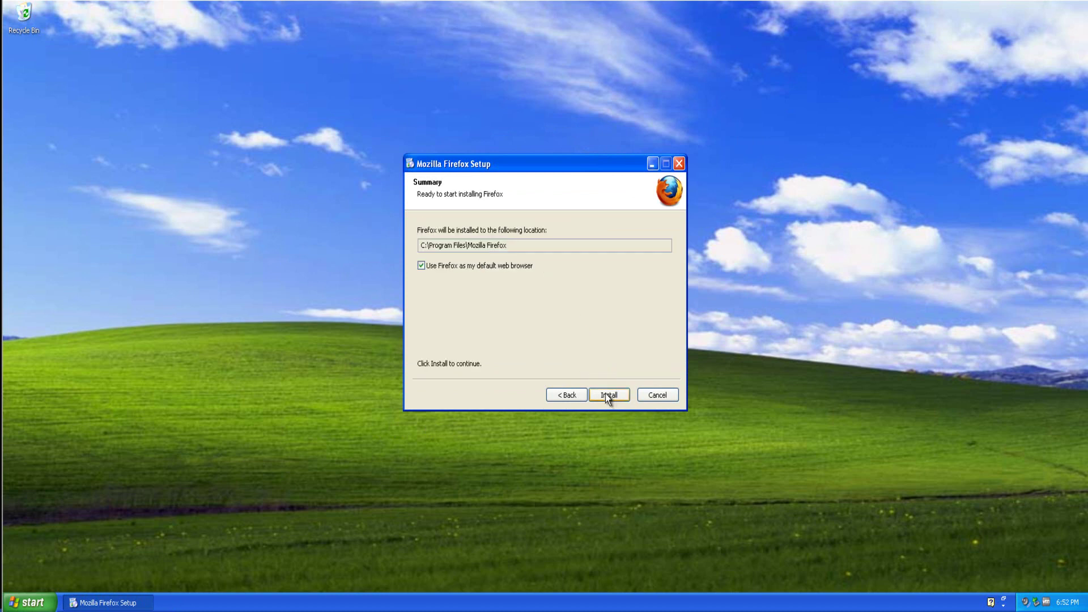
pyautogui.click(605, 394)
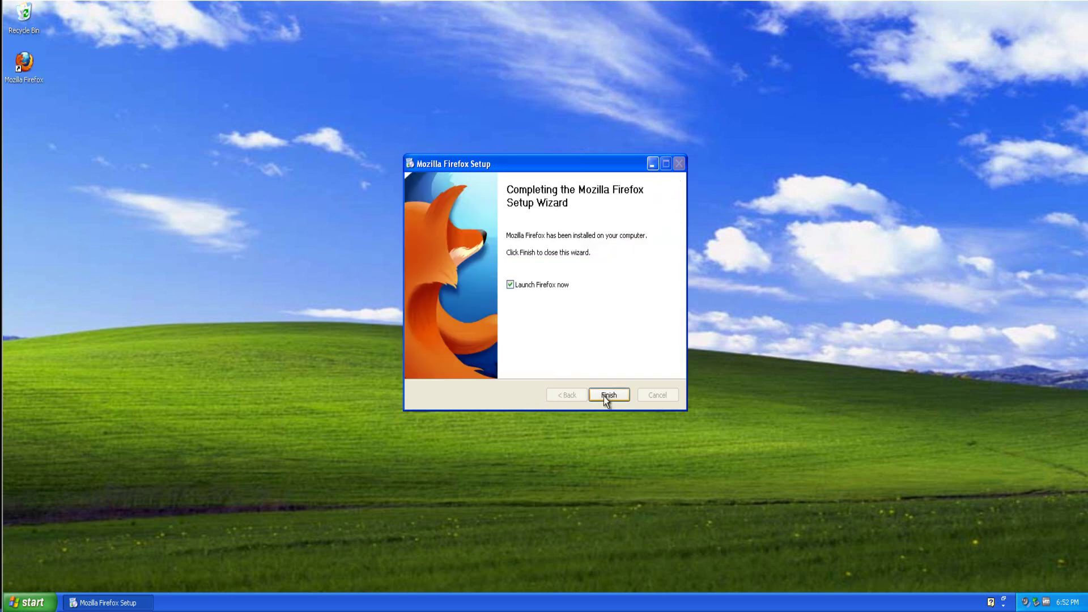
pyautogui.click(609, 400)
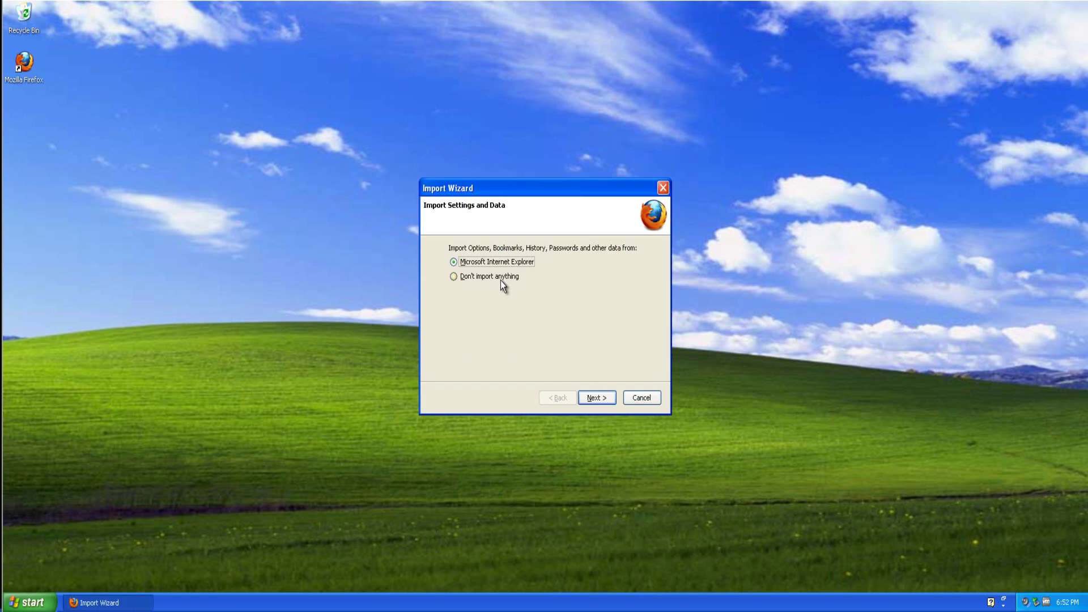
# Step: Dismiss the Import Wizard, maximize Firefox and close the Start Page tab
pyautogui.click(588, 393)
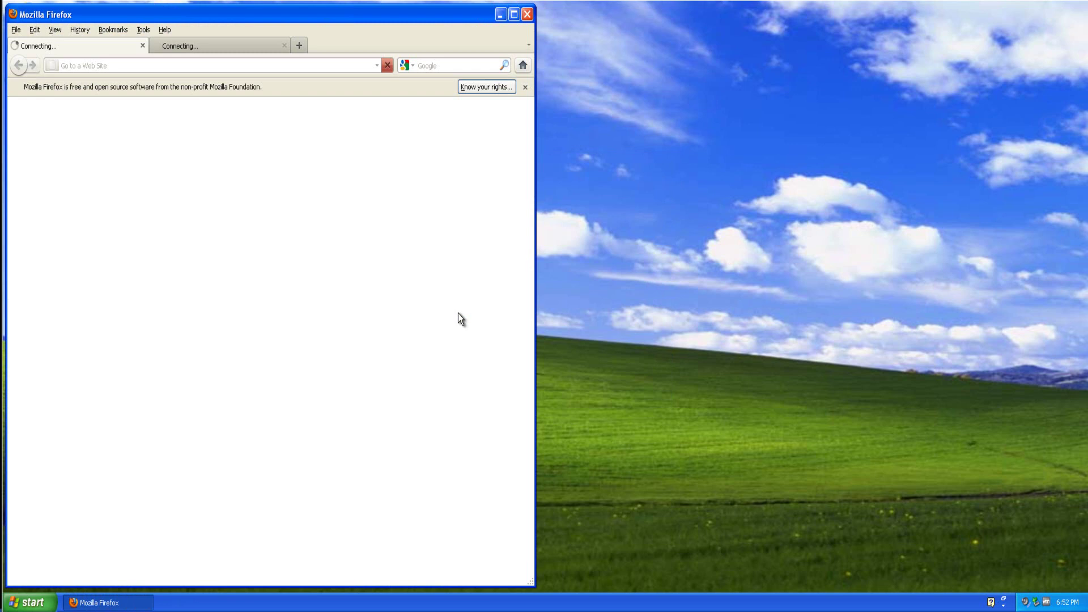
pyautogui.moveTo(151, 13); pyautogui.dragTo(609, 41)
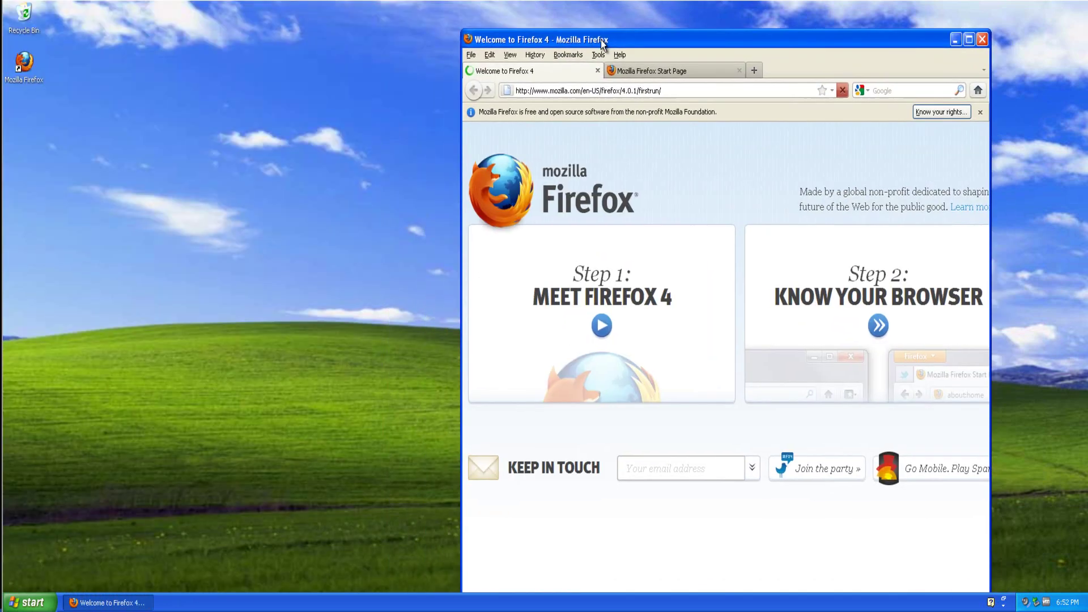
pyautogui.doubleClick(604, 43)
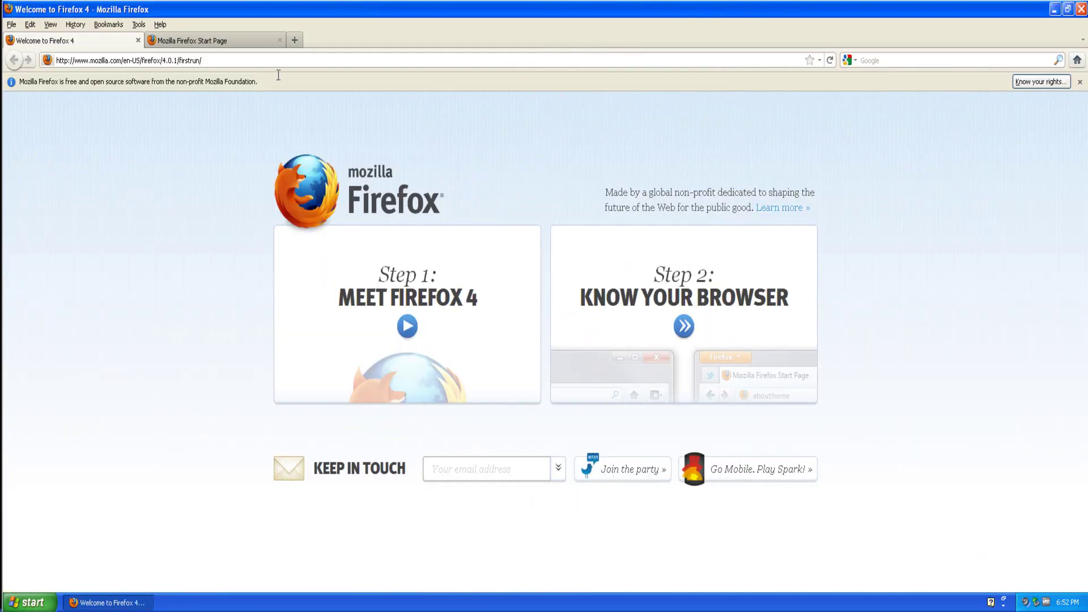
pyautogui.middleClick(206, 40)
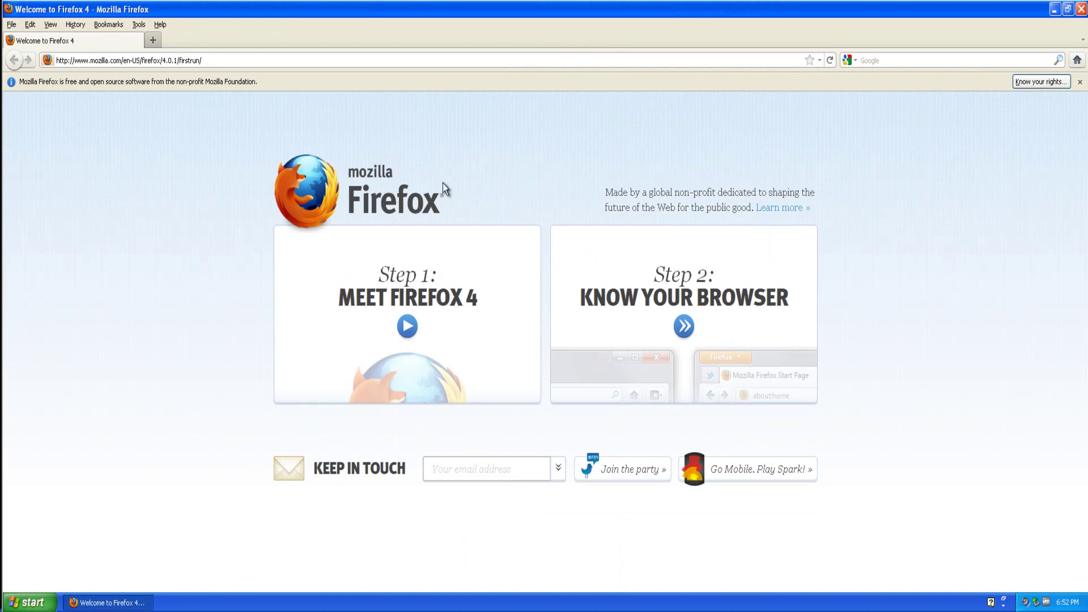
# Step: Go to addons.mozilla.org
pyautogui.click(212, 60)
pyautogui.write('addons.mozill')
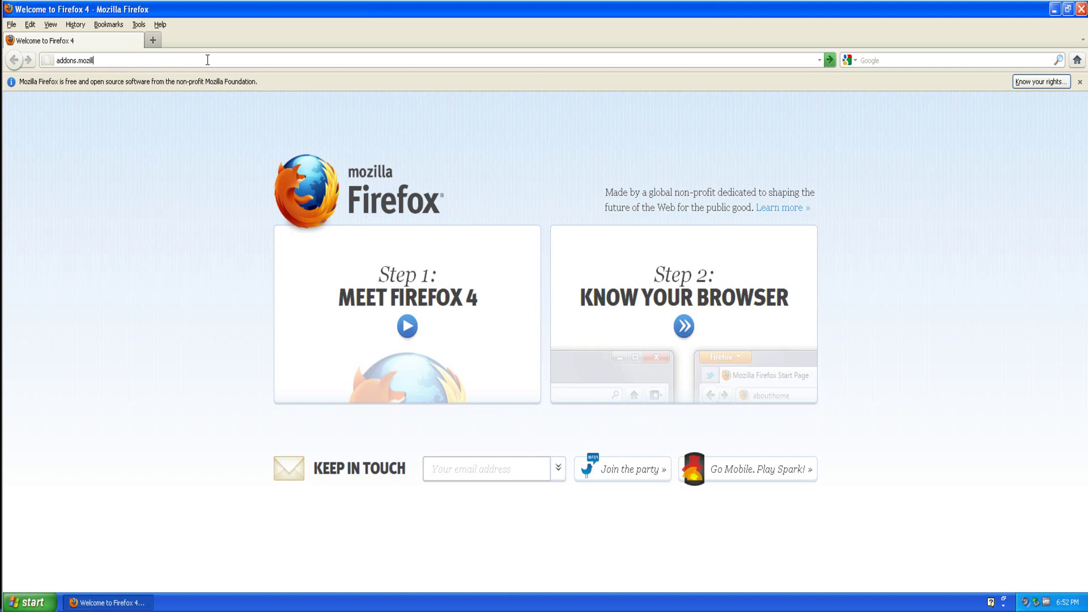
pyautogui.write('a.org')
pyautogui.press('Return')
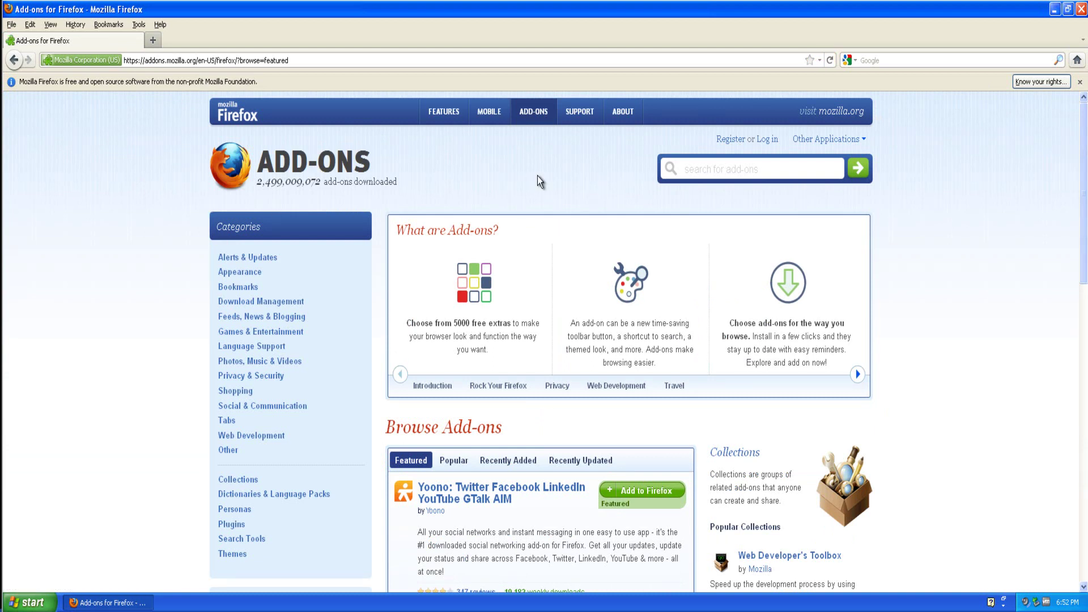
# Step: Search the add-ons site for 'greasemonkey'
pyautogui.click(743, 174)
pyautogui.write('greasemonkey')
pyautogui.press('Return')
pyautogui.scroll(-2, 508, 292)
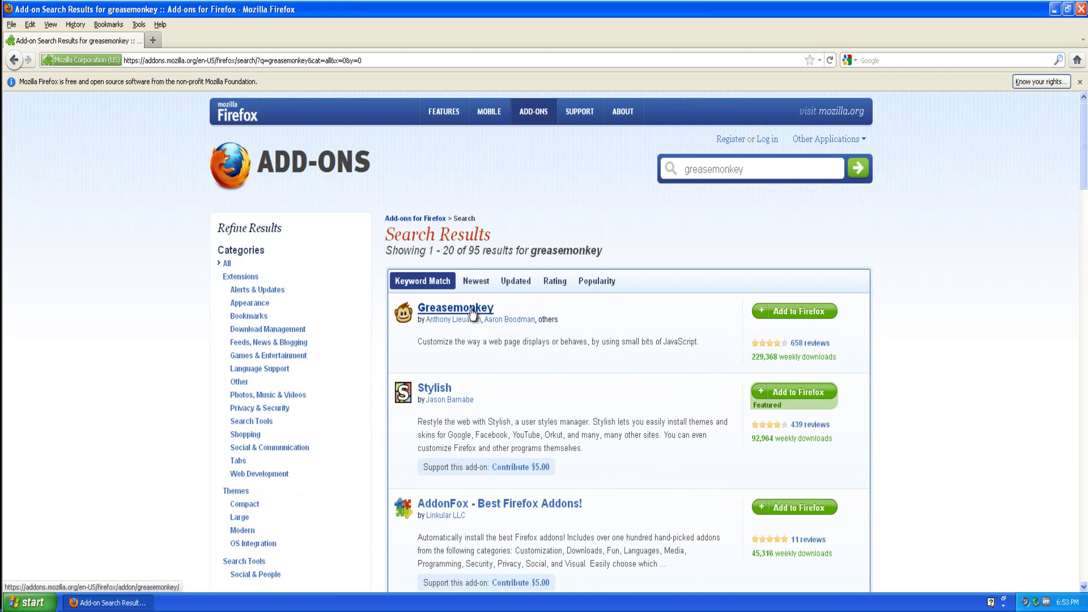
# Step: Install the Greasemonkey add-on and restart Firefox
pyautogui.click(796, 311)
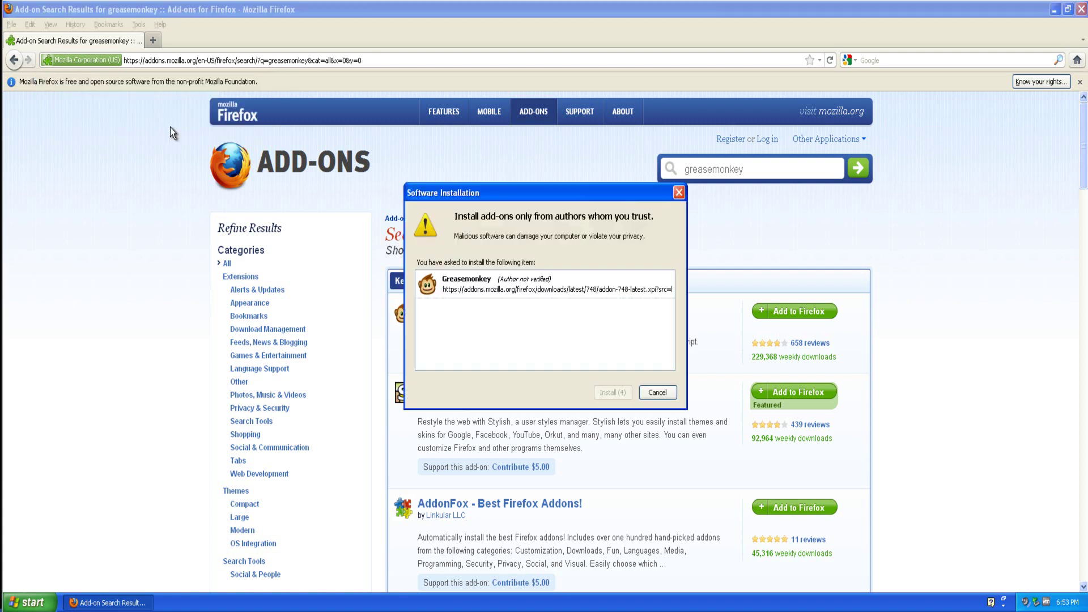
pyautogui.moveTo(454, 198); pyautogui.dragTo(461, 173)
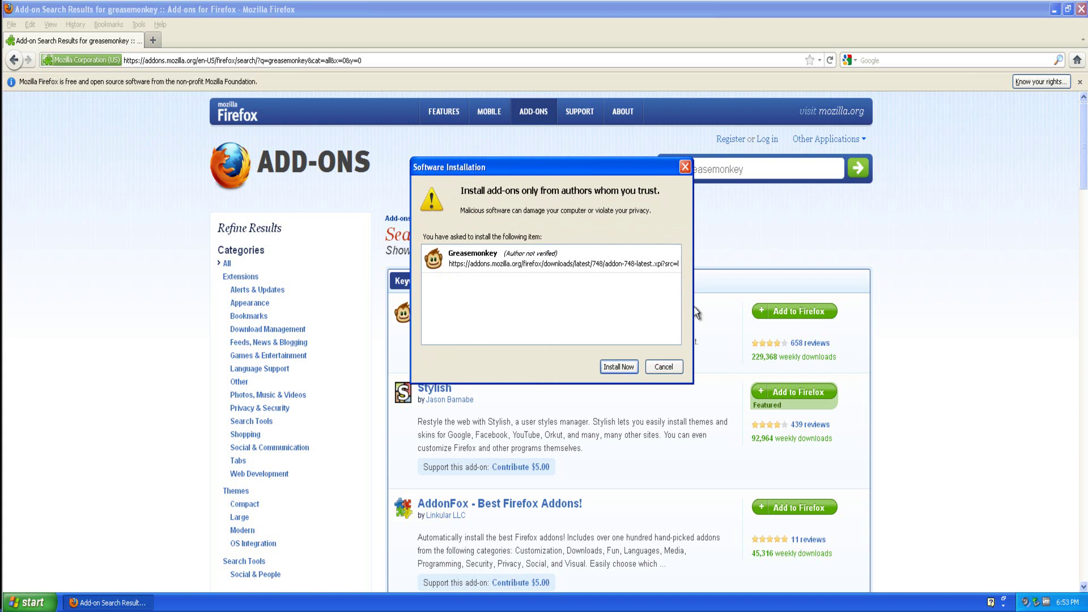
pyautogui.click(618, 366)
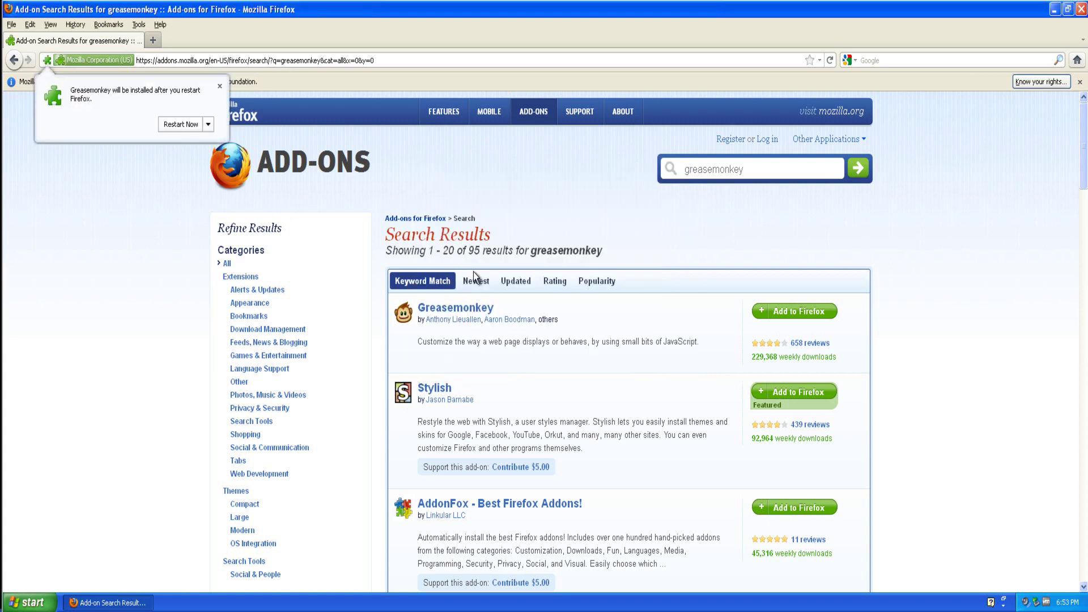
pyautogui.click(184, 125)
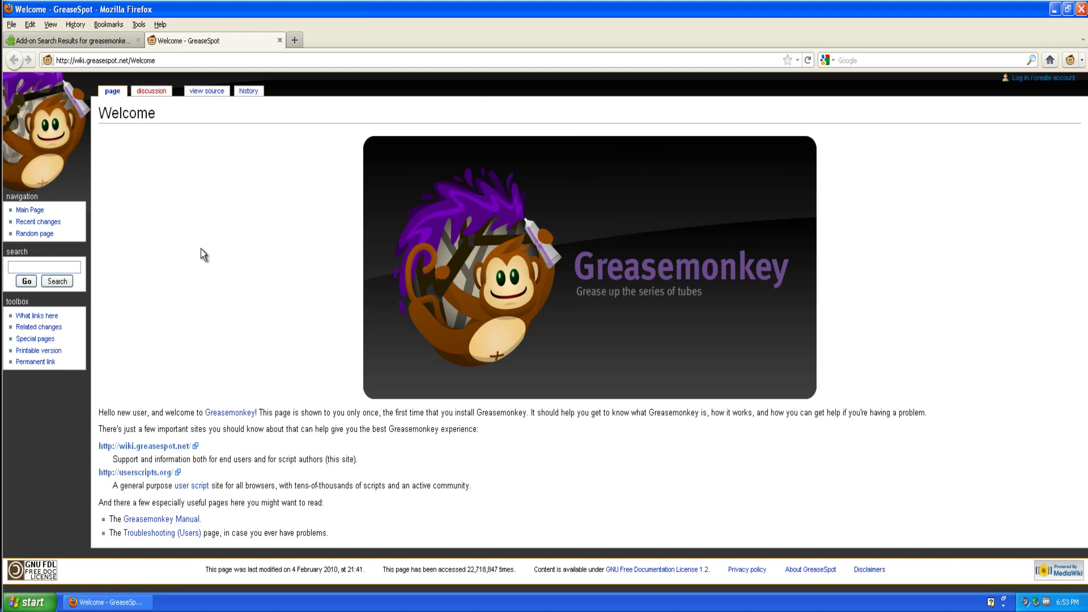
# Step: Close the Greasemonkey welcome and add-on search tabs, leaving a fresh tab
pyautogui.middleClick(202, 45)
pyautogui.click(153, 40)
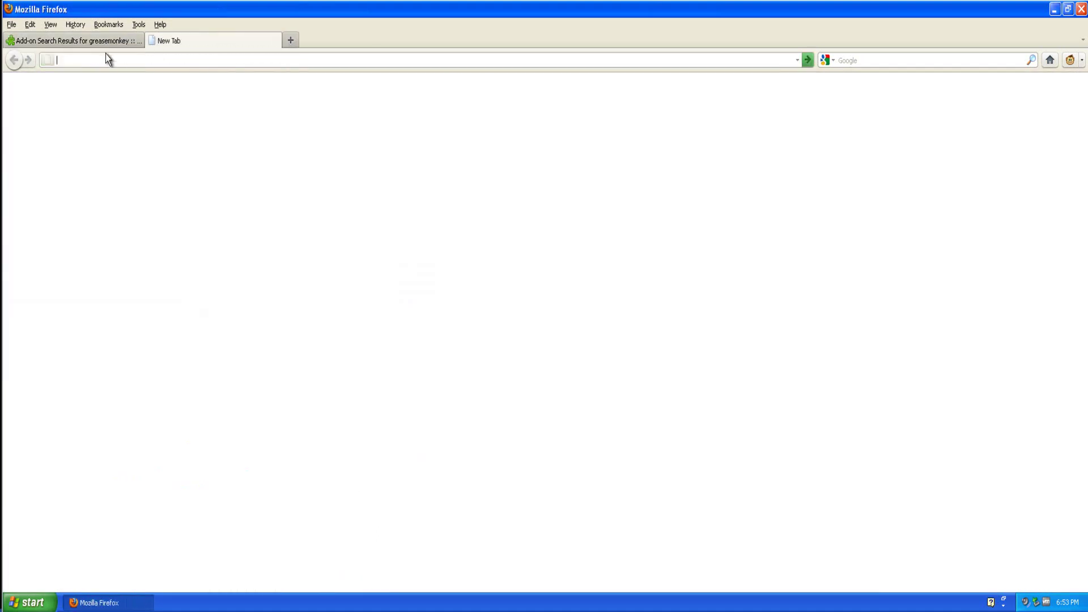
pyautogui.middleClick(93, 46)
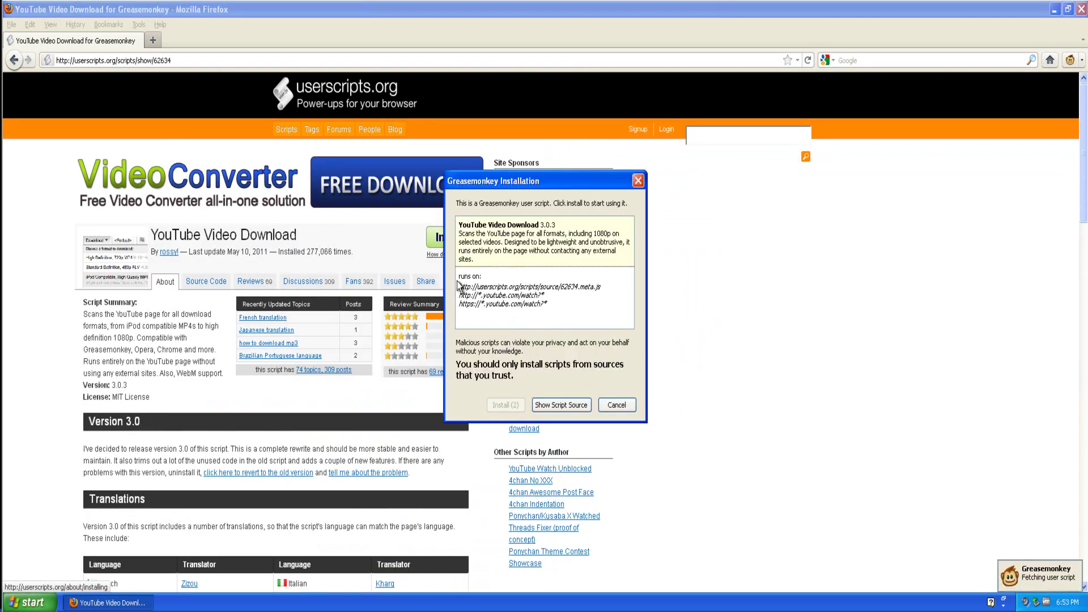
# Step: View the YouTube Video Download script's source, then close the source tab
pyautogui.click(561, 405)
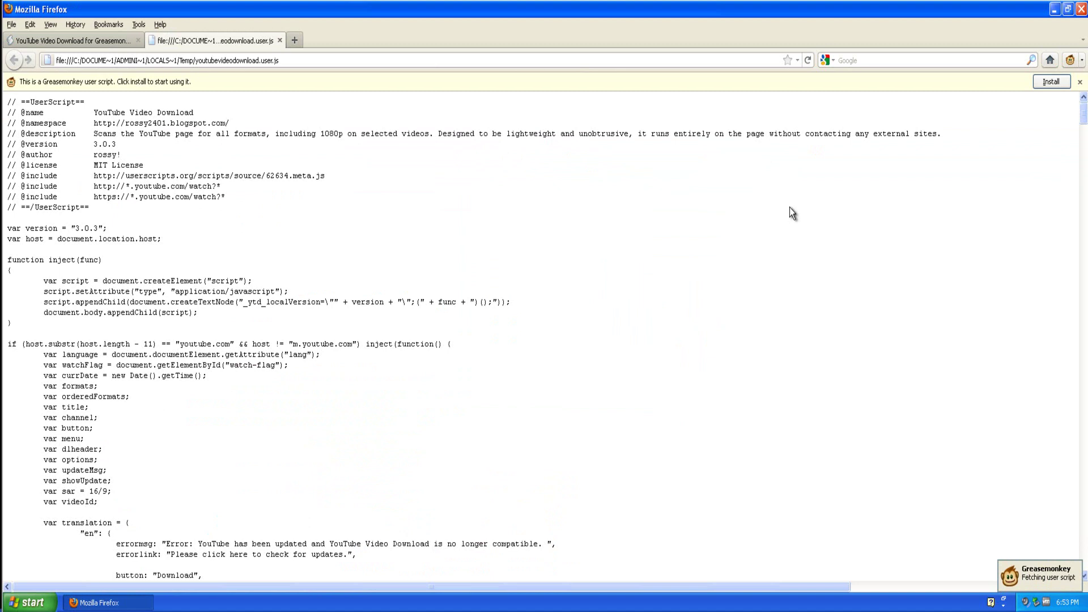
pyautogui.scroll(-6, 314, 144)
pyautogui.scroll(-10, 314, 144)
pyautogui.middleClick(248, 45)
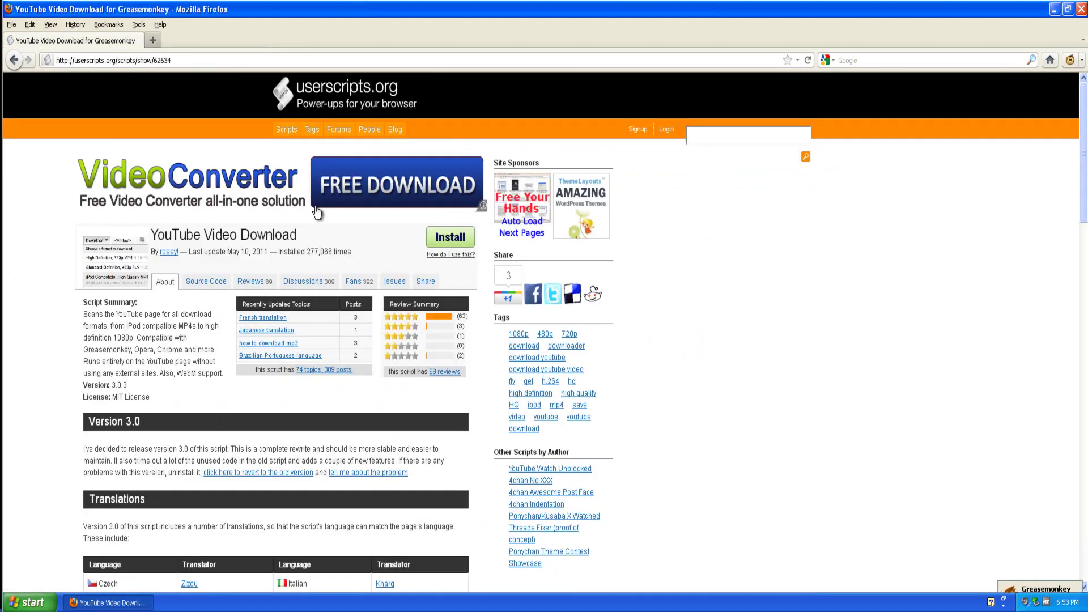
# Step: Install the YouTube Video Download script and retry youtube.com until it loads
pyautogui.click(438, 238)
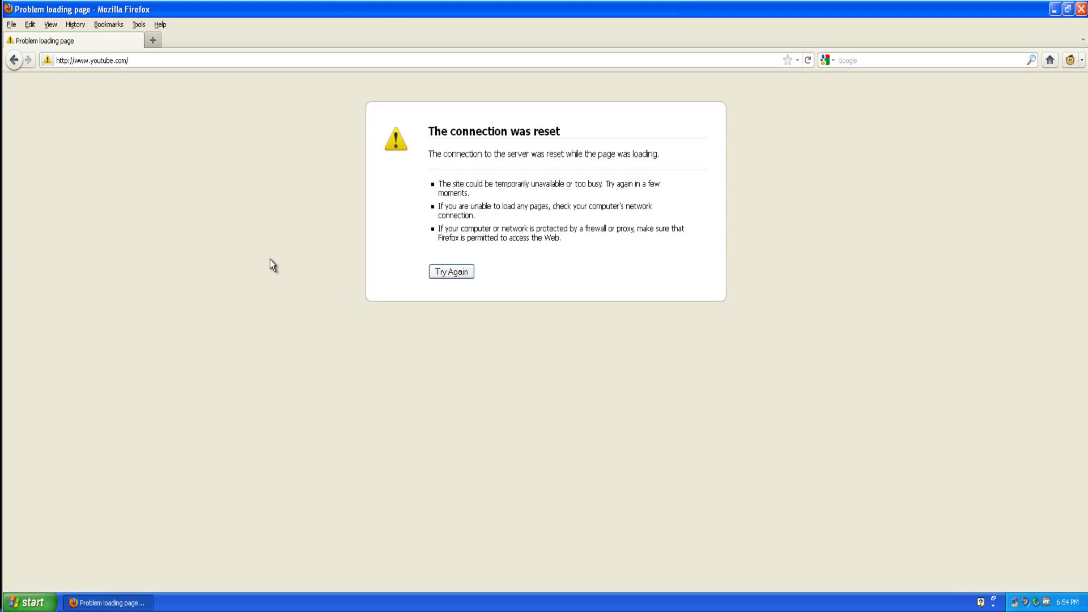
pyautogui.click(447, 273)
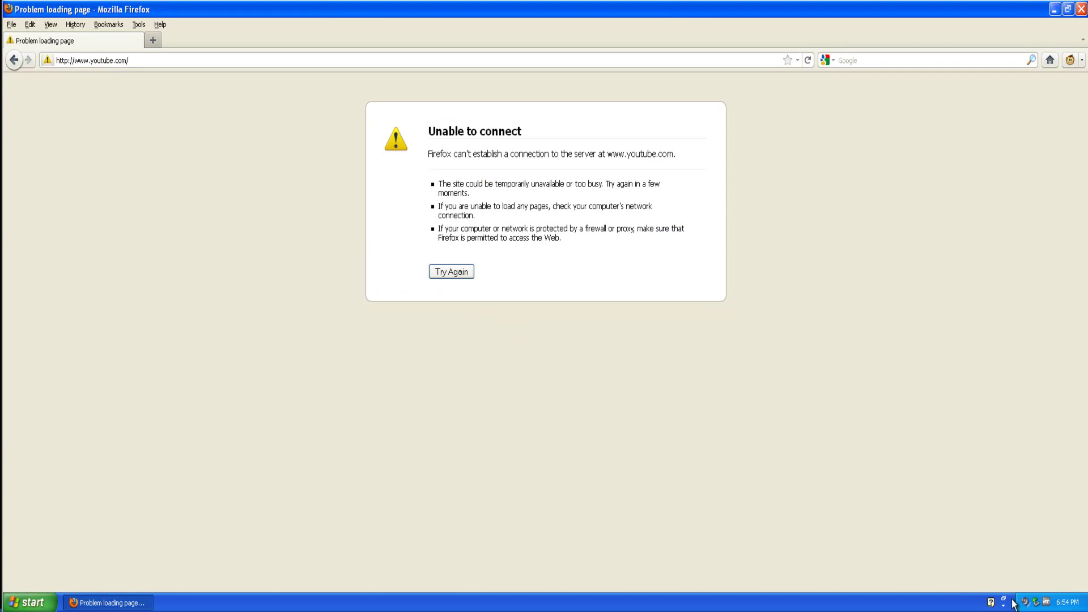
pyautogui.click(441, 275)
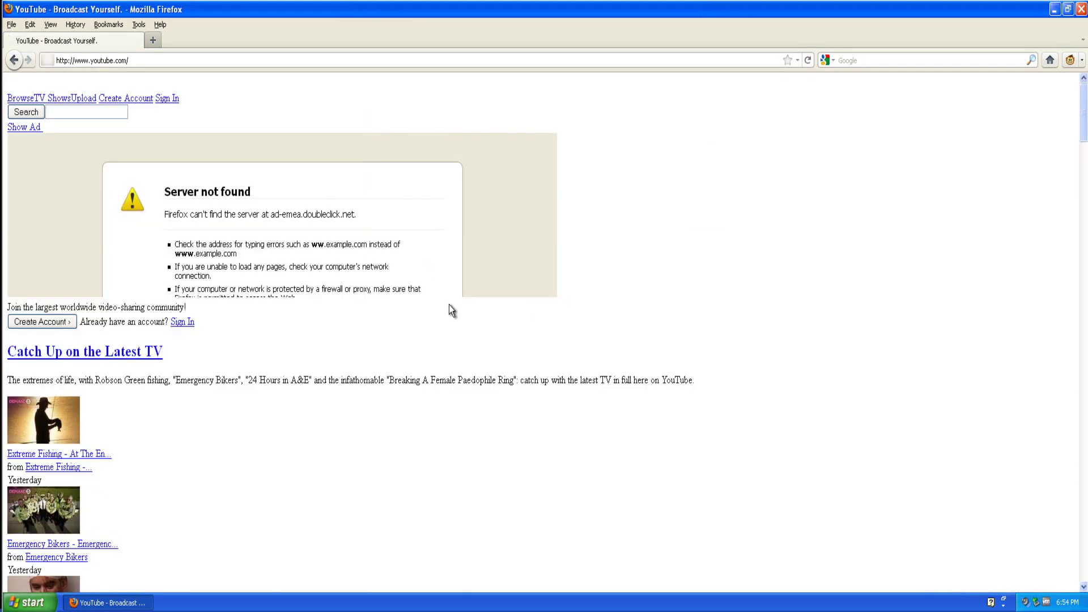
# Step: Find the Rihanna - Man Down video on the YouTube home page and open it
pyautogui.scroll(-6, 78, 293)
pyautogui.scroll(-9, 78, 293)
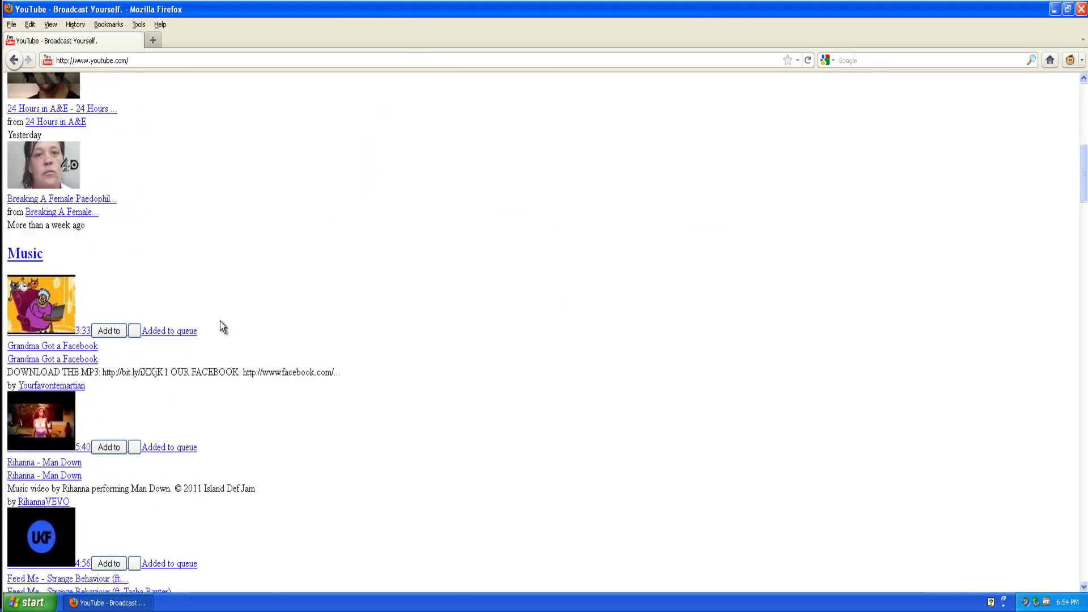
pyautogui.scroll(14, 219, 323)
pyautogui.scroll(-10, 65, 363)
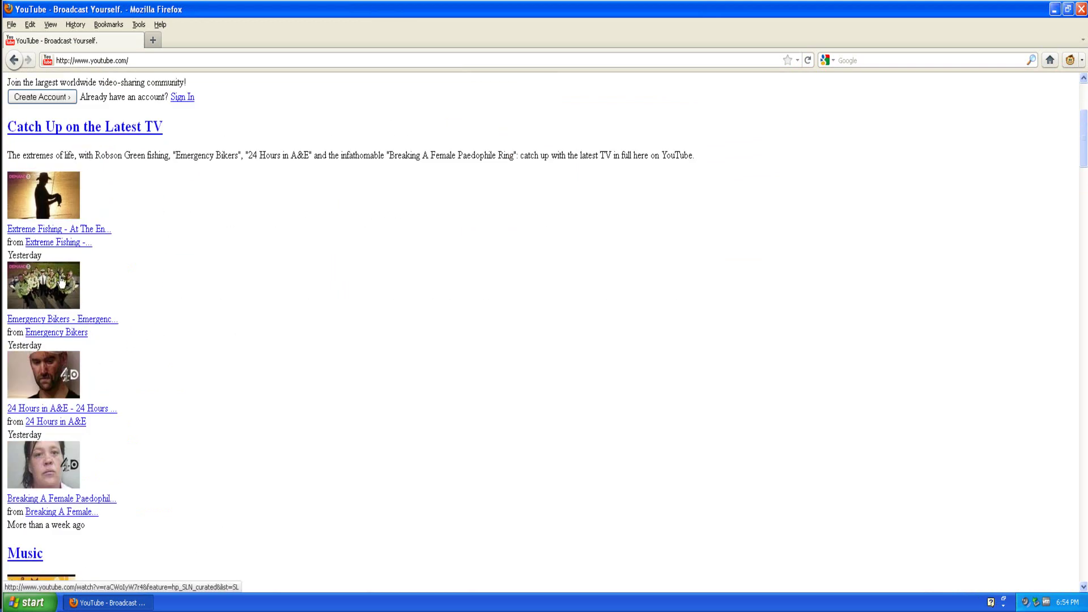
pyautogui.click(39, 326)
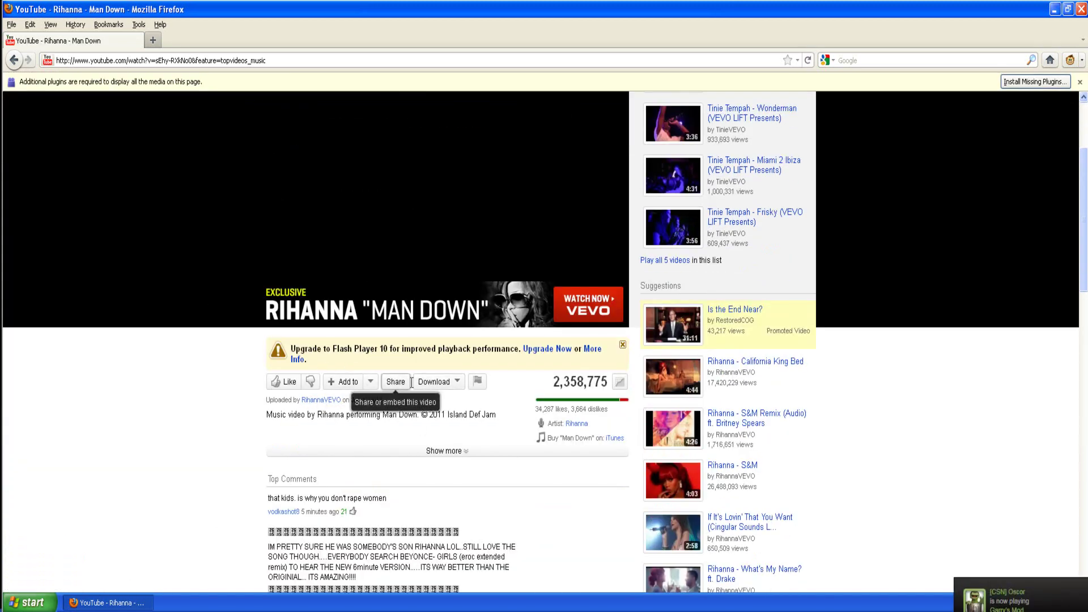
# Step: Show the video's download formats, from 1080p MP4 down to 240p FLV
pyautogui.click(434, 381)
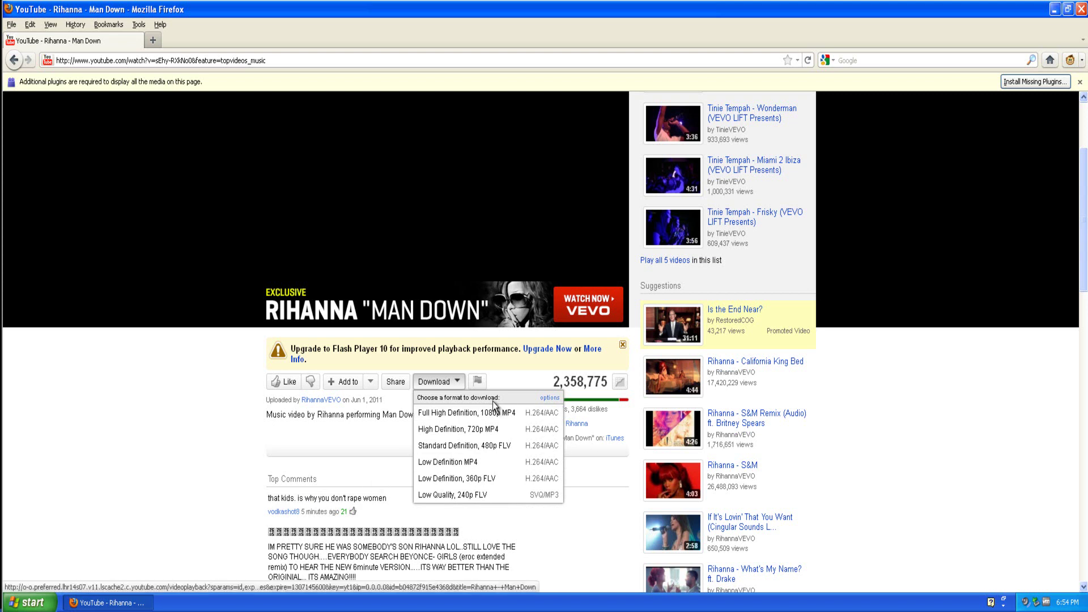
pyautogui.click(541, 411)
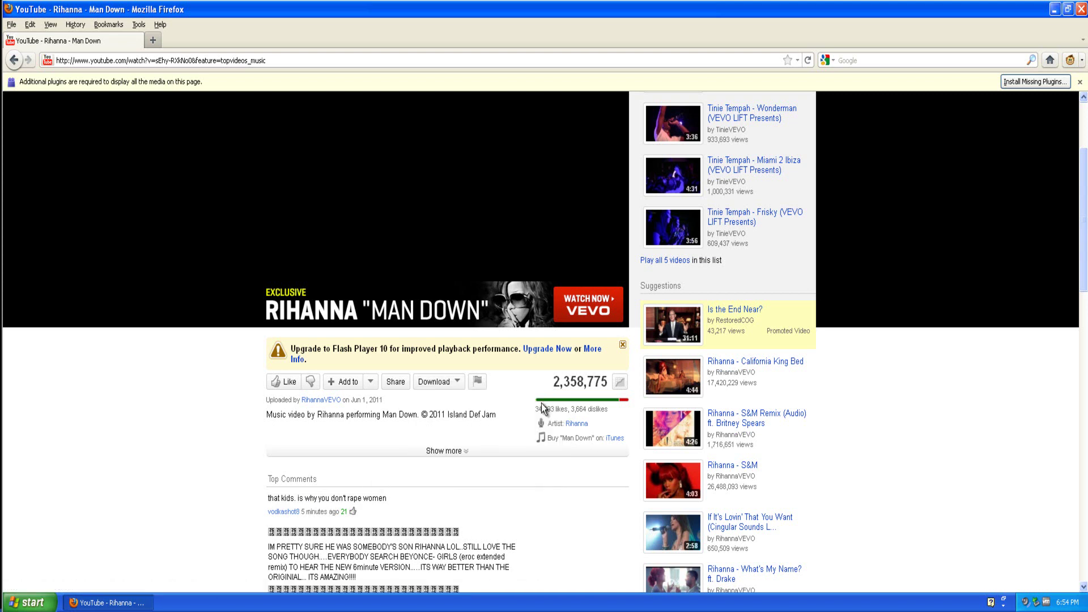
pyautogui.click(458, 384)
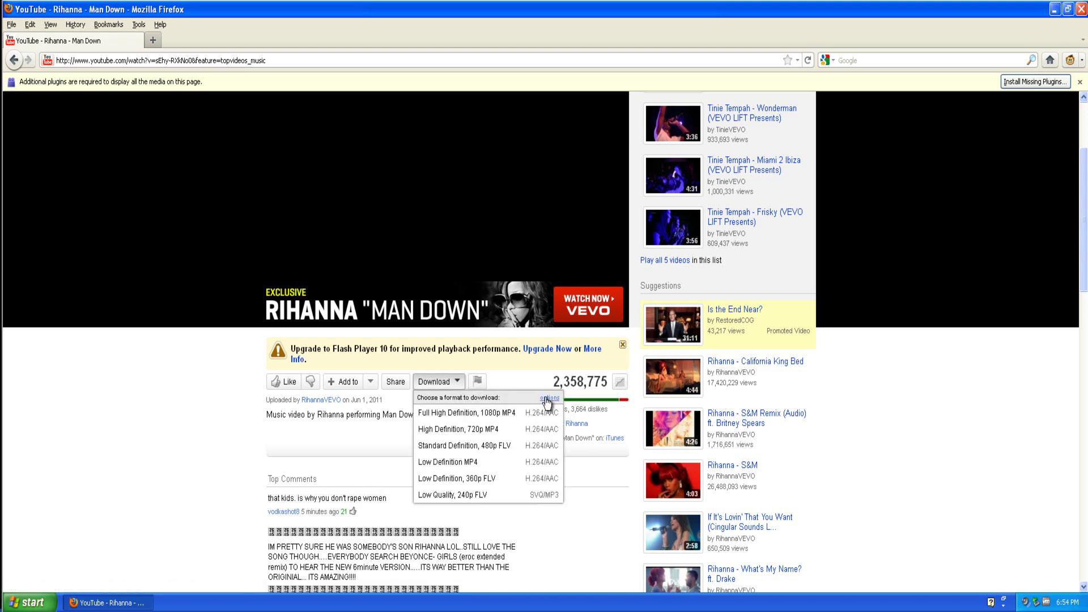
# Step: Review the download script's settings in its options panel
pyautogui.click(547, 398)
pyautogui.scroll(-2, 382, 424)
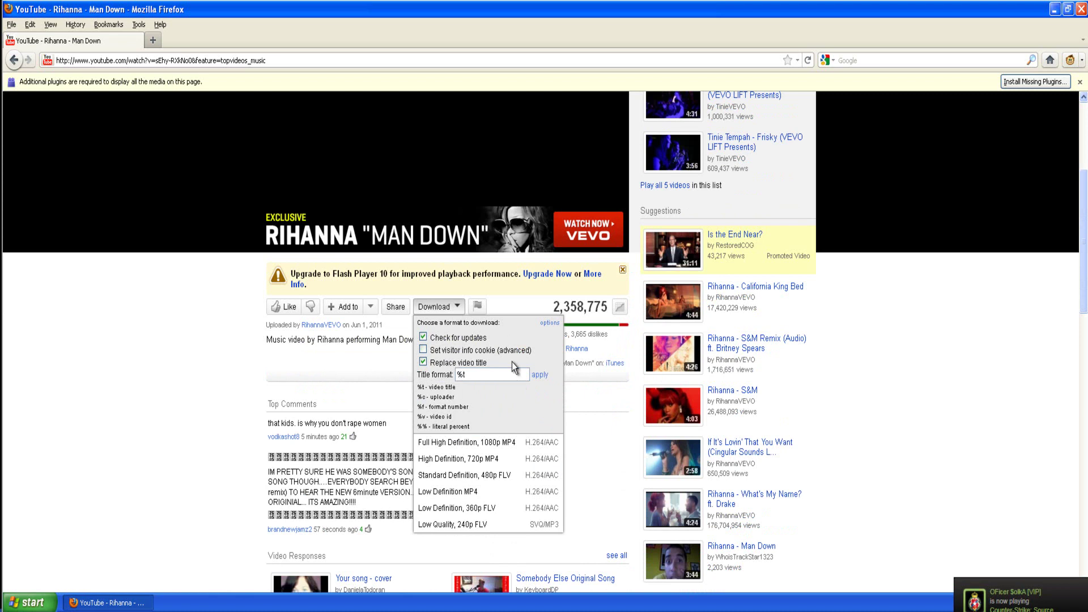
pyautogui.scroll(-10, 235, 358)
pyautogui.scroll(10, 238, 360)
# Step: Close the download menu and exit Firefox
pyautogui.click(258, 396)
pyautogui.scroll(7, 1020, 187)
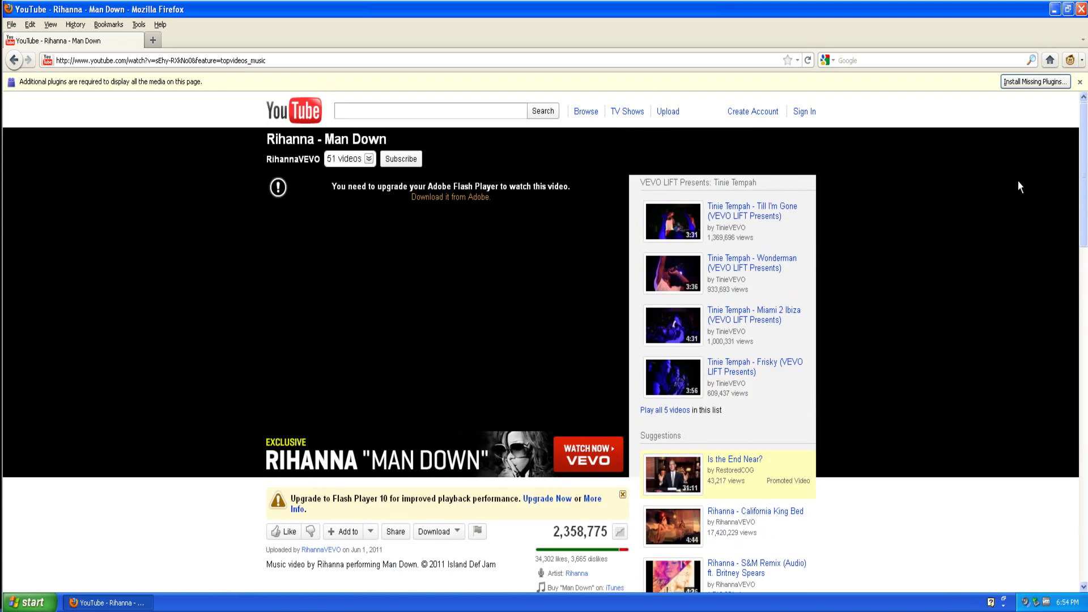
pyautogui.click(1080, 9)
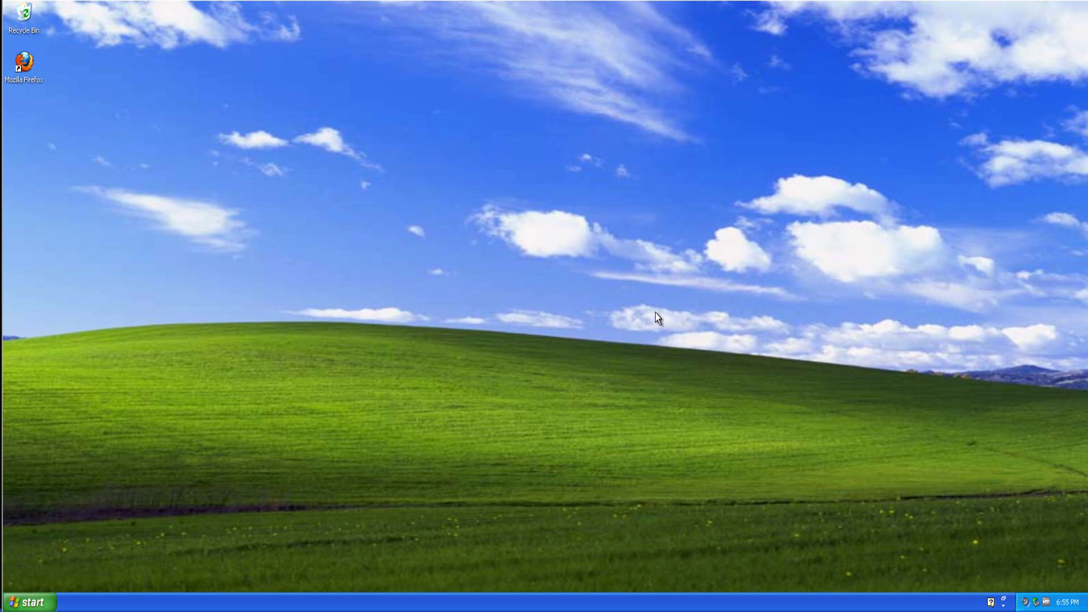